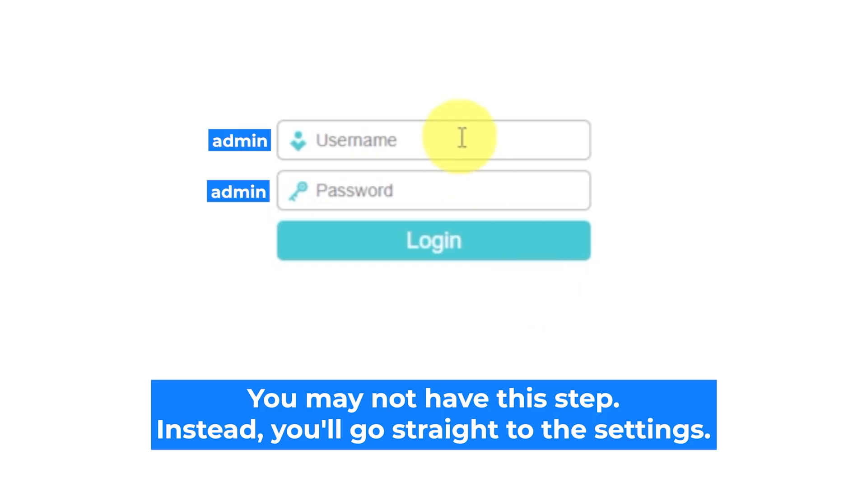
Enter the router's default username and password and submit the login form.
text(admin)
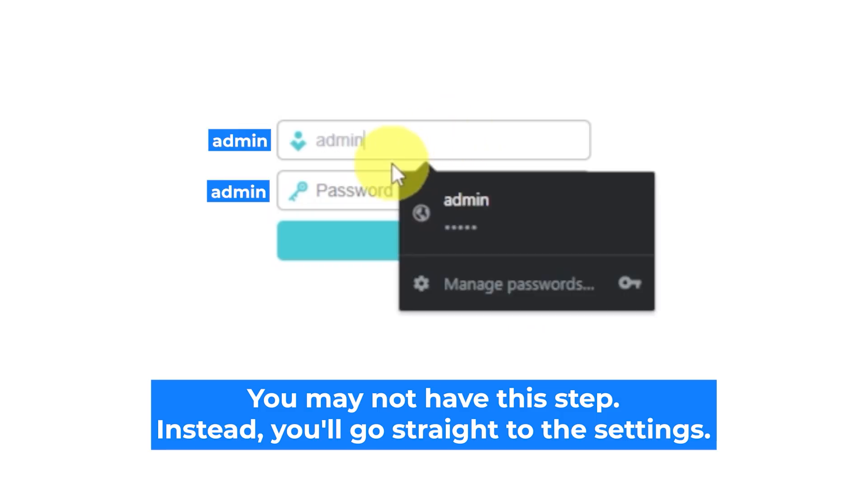
click(366, 191)
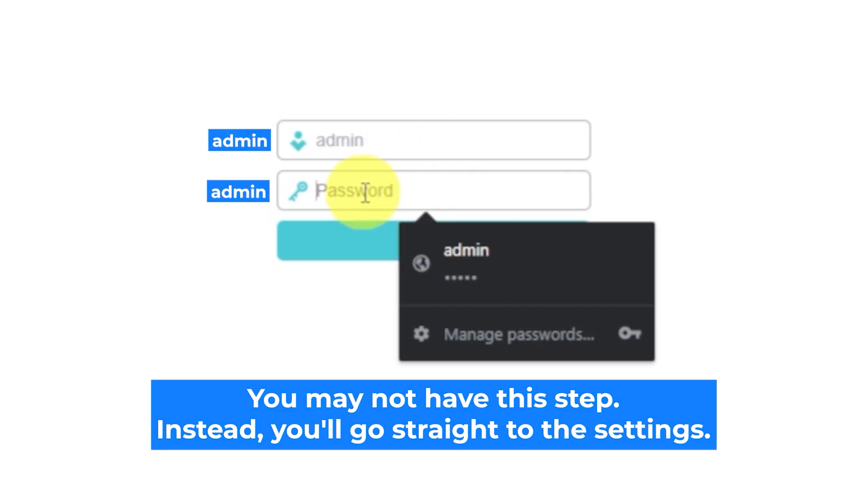
text(admin)
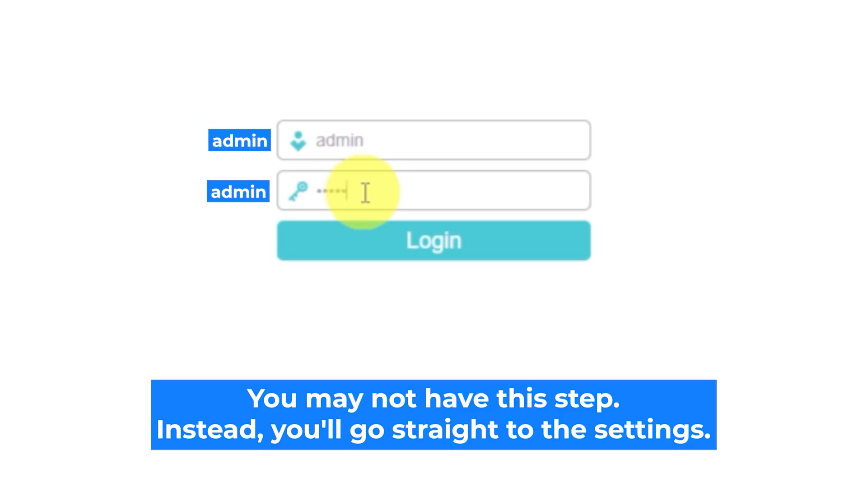
click(385, 241)
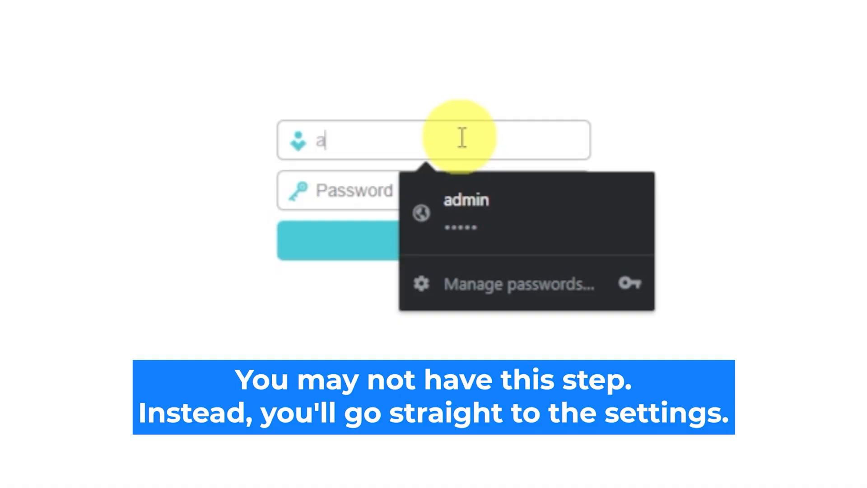
Re-enter the default admin credentials and log in to the admin console.
text(dmin)
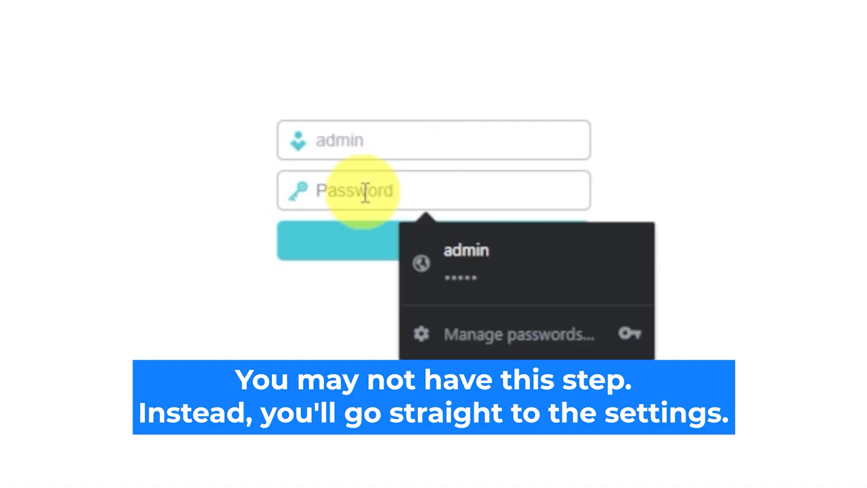
text(admin)
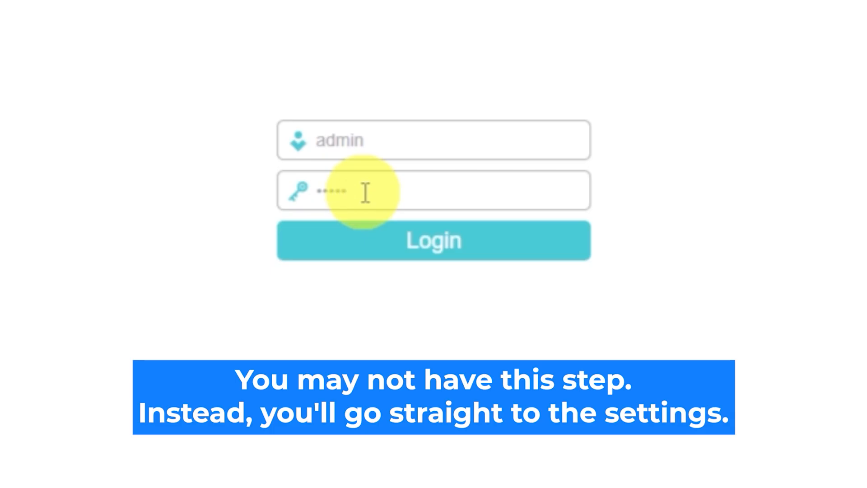
click(386, 241)
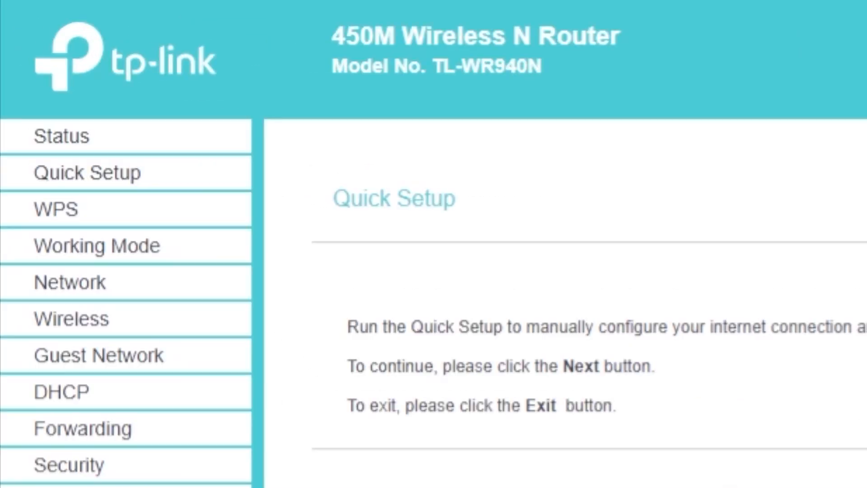
Launch Quick Setup from the sidebar and advance to the Working Mode page.
click(115, 186)
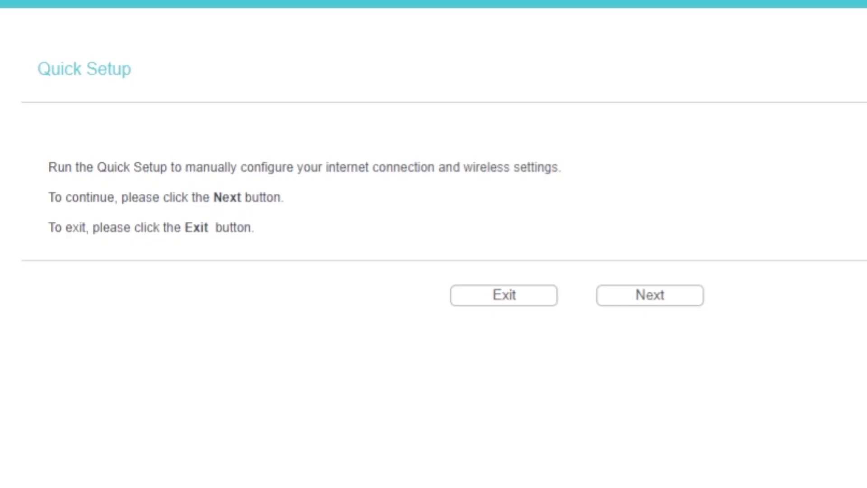
click(635, 300)
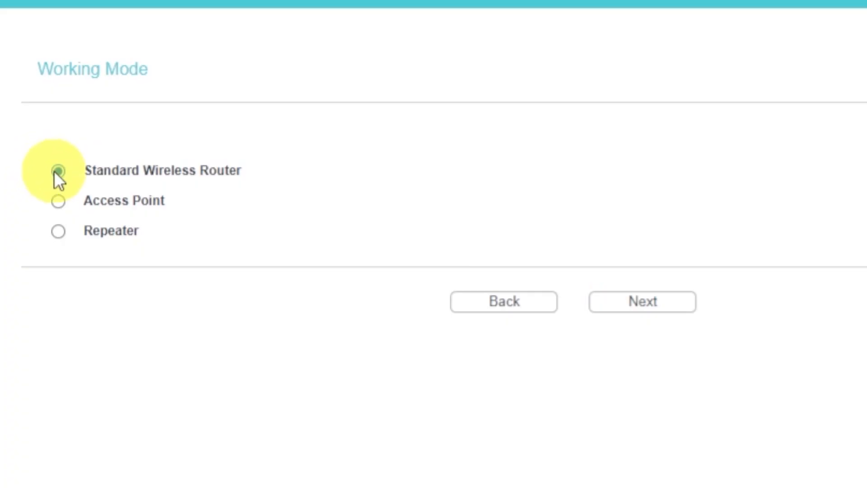
Keep Standard Wireless Router mode and Dynamic IP, advancing to the MAC Clone step.
click(655, 305)
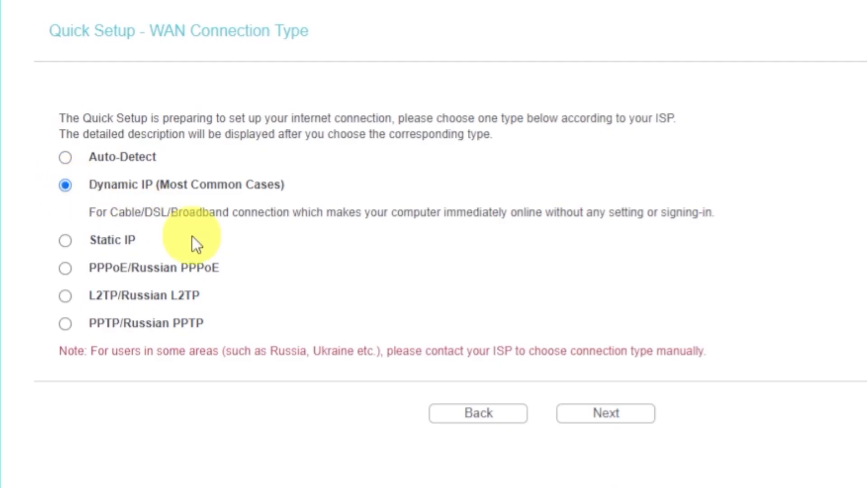
click(587, 418)
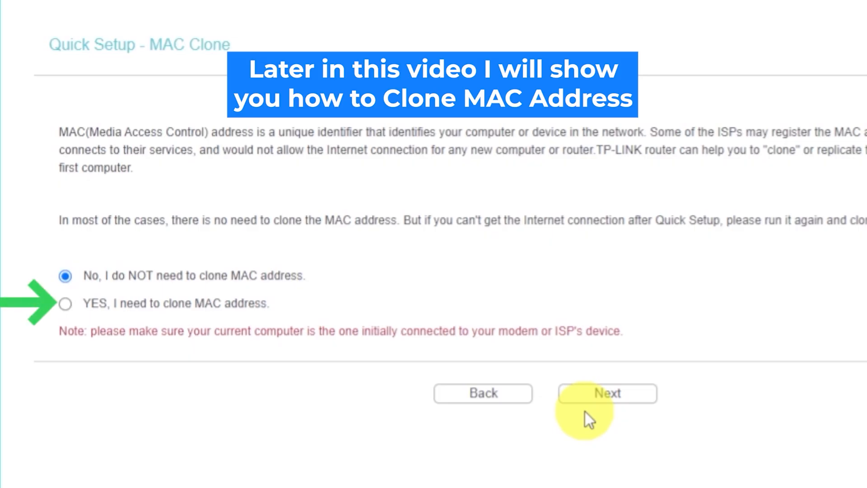
Skip MAC cloning and expand the Wireless Radio choices on the wireless step.
click(588, 394)
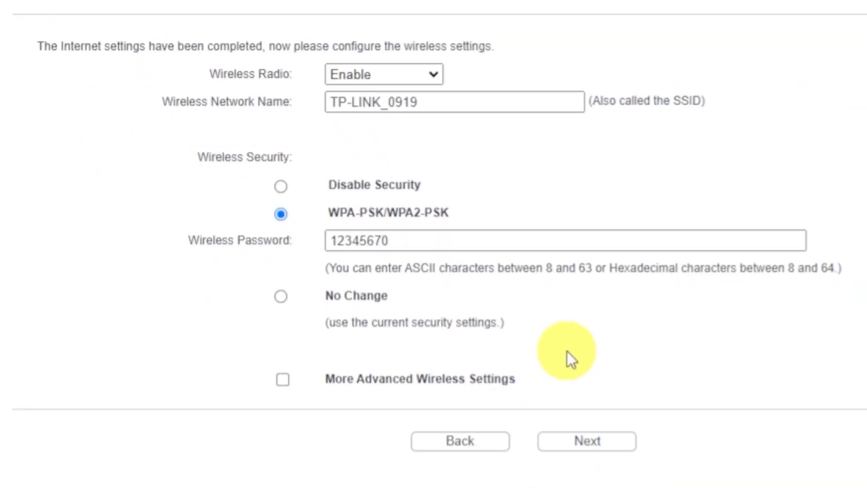
click(428, 74)
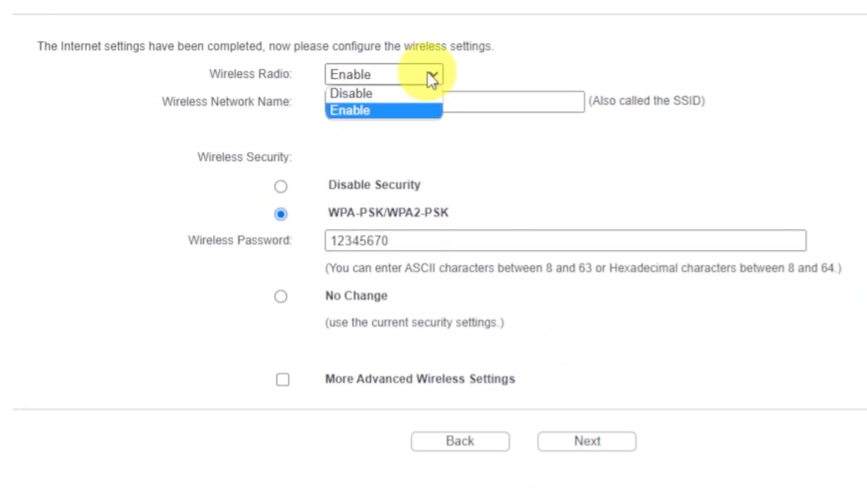
Keep radio enabled, SSID TP-LINK_0919 and WPA-PSK/WPA2-PSK, edit the wireless password, and continue.
click(356, 109)
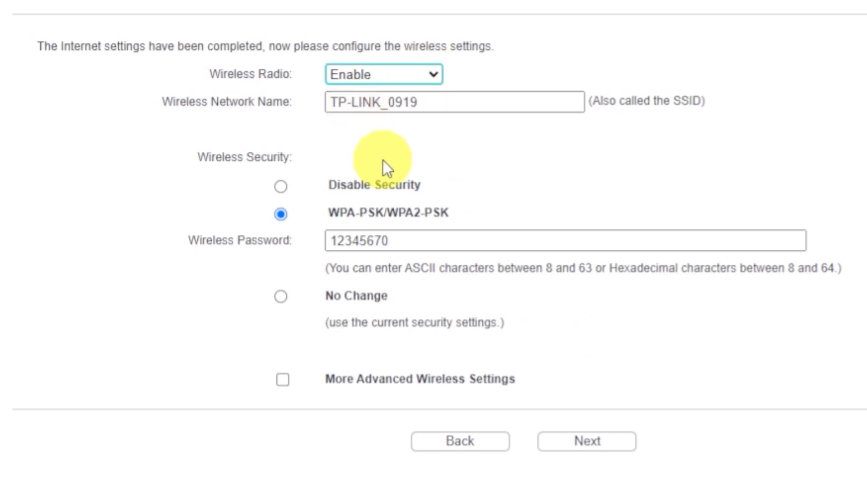
click(458, 101)
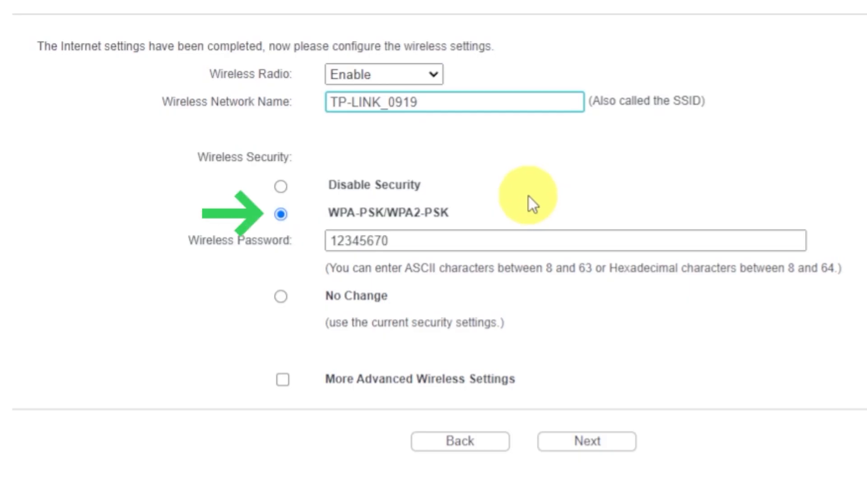
click(282, 215)
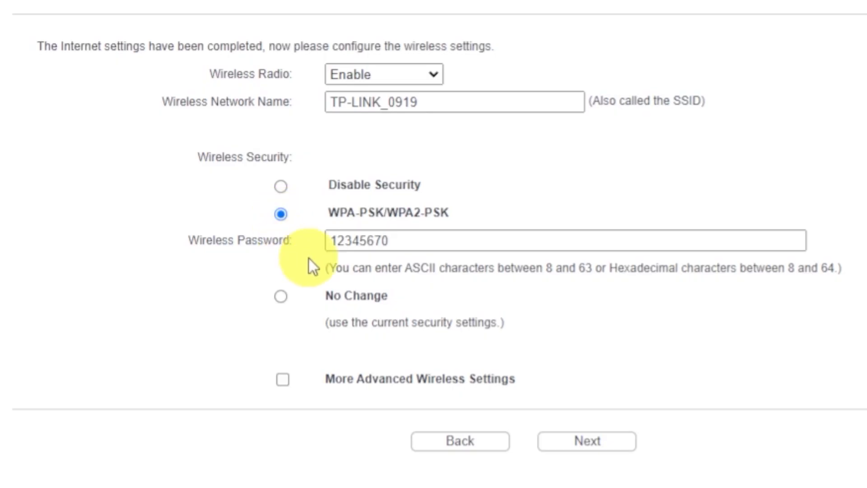
drag(403, 243, 324, 242)
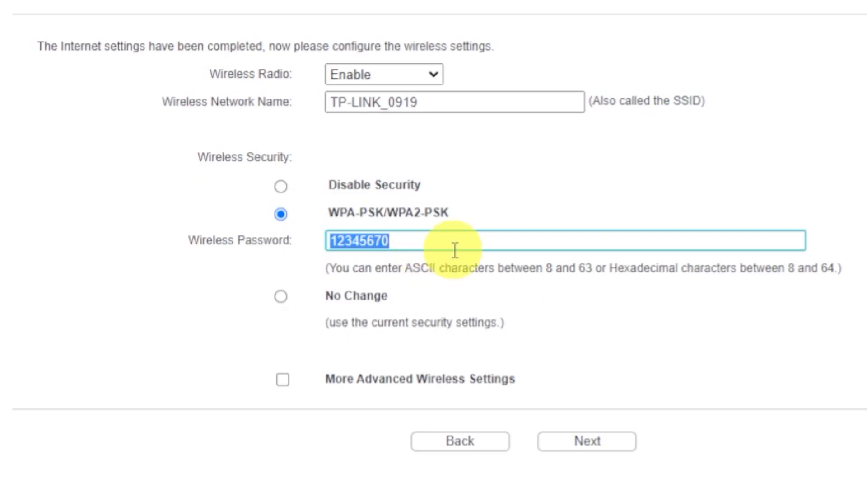
click(472, 245)
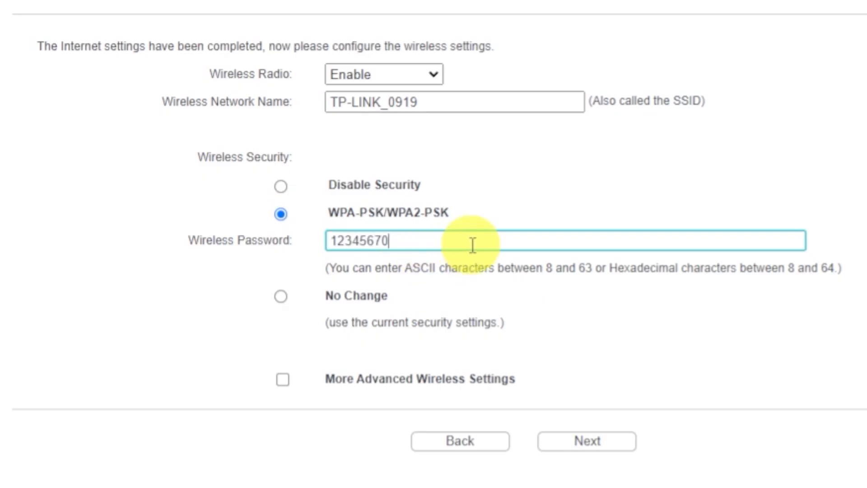
click(577, 442)
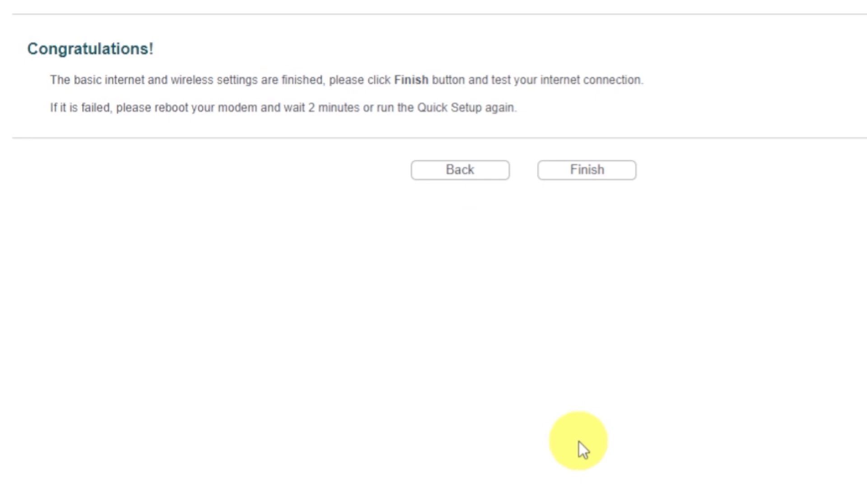
Finish Quick Setup and return to the Status page listing SSID TP-Link_0919.
click(568, 172)
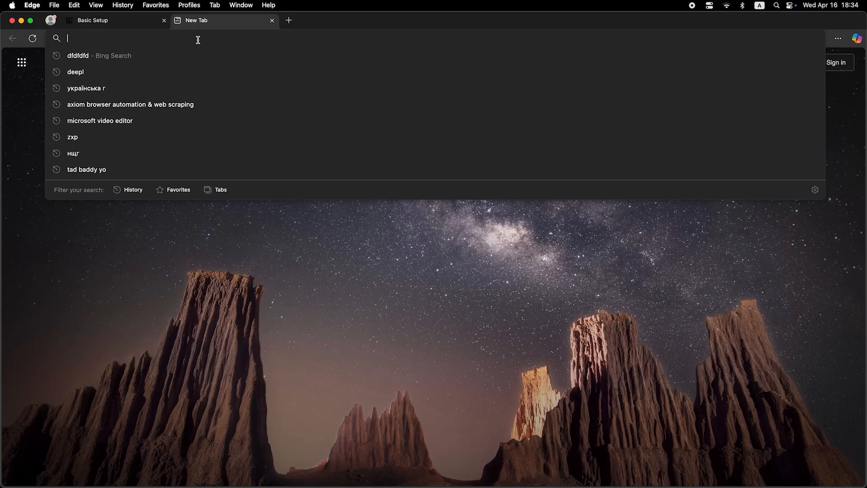
text(dfdfdfdf)
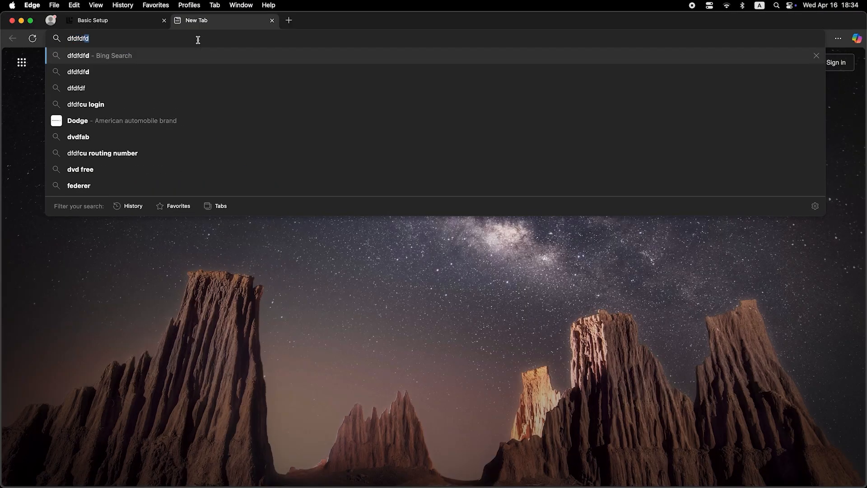
key(Return)
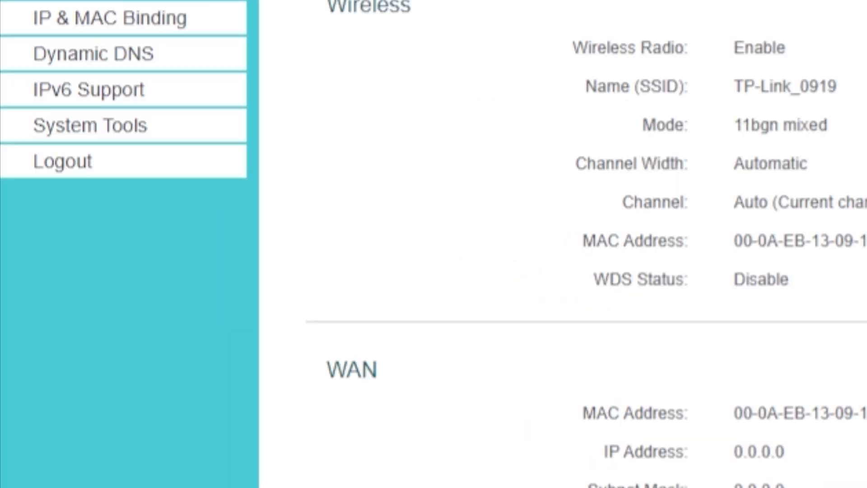
click(160, 138)
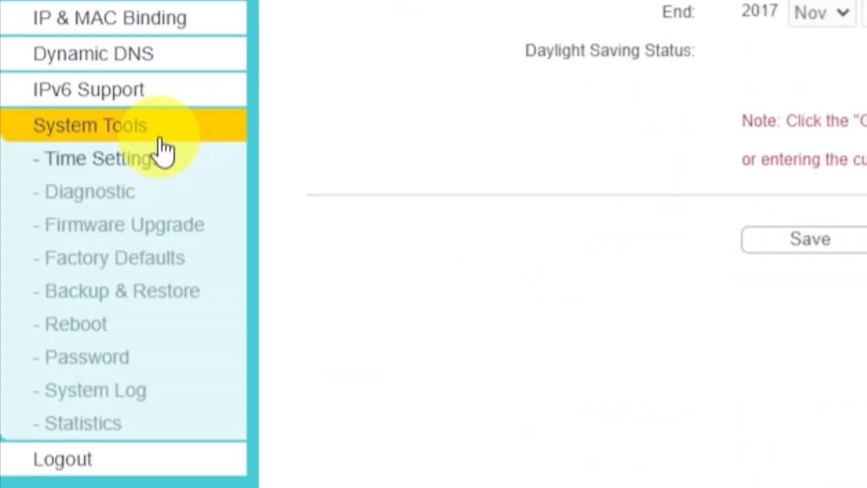
Reboot the router from System Tools > Reboot and confirm the restart.
click(105, 322)
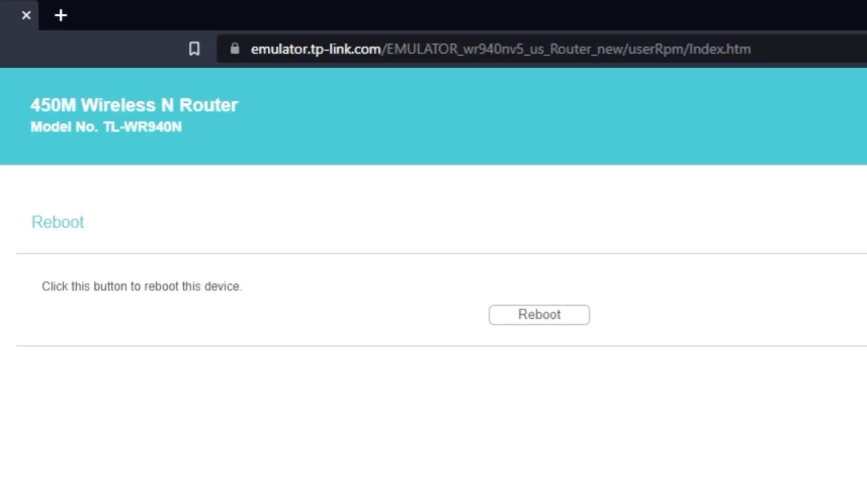
click(532, 325)
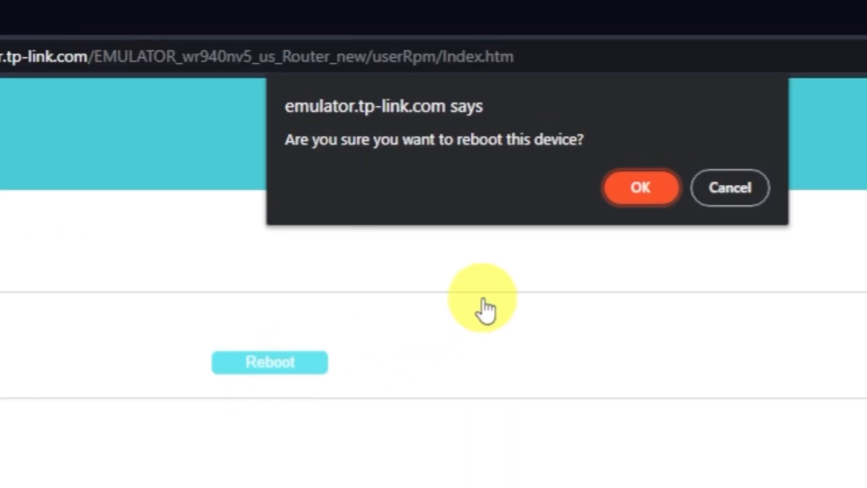
click(649, 196)
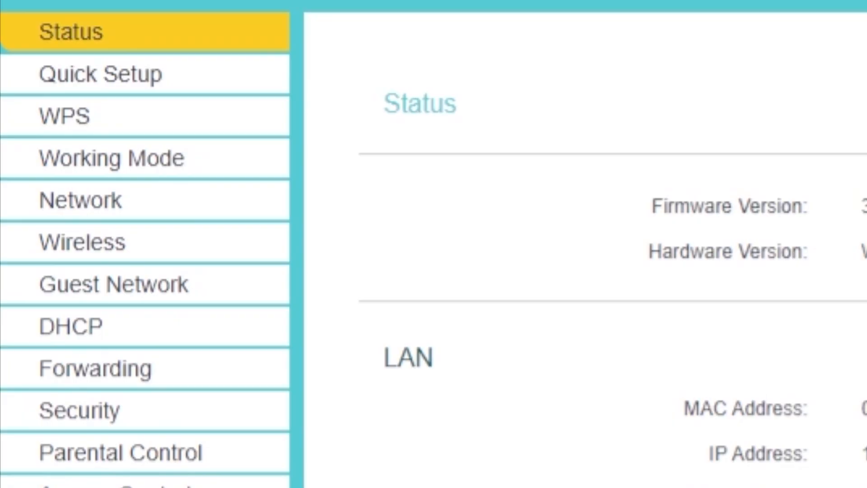
Clone the PC's MAC address into the WAN MAC field under Network > MAC Clone.
click(95, 203)
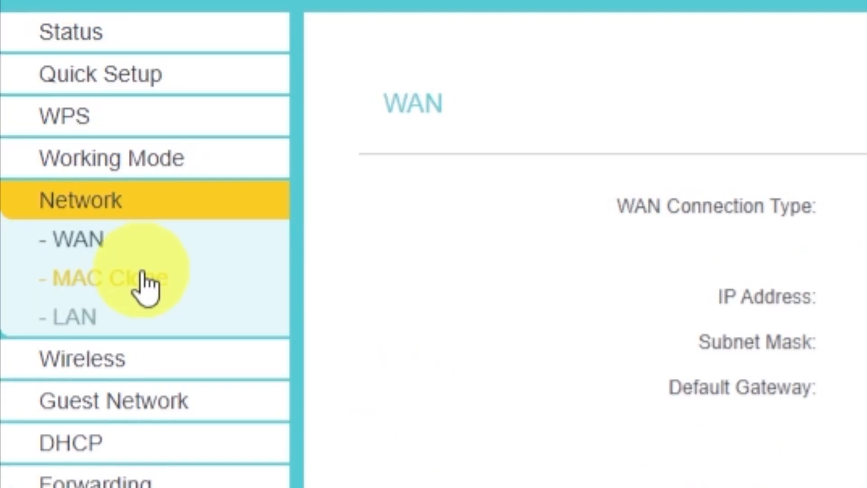
click(158, 291)
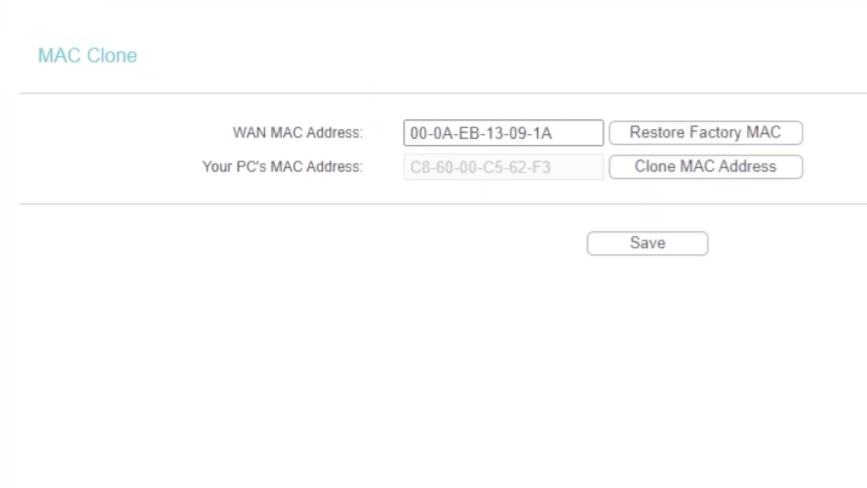
click(661, 180)
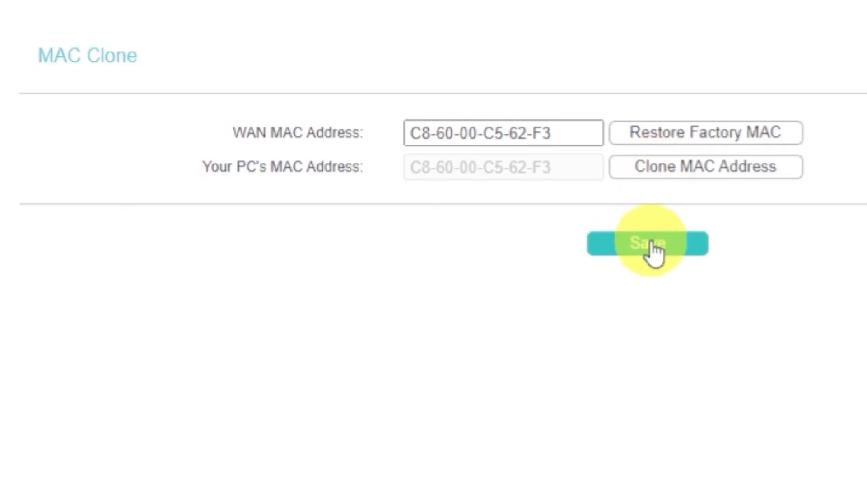
Reboot the router via System Tools > Reboot, then search 'dfdfdfdf' in a new tab.
click(151, 167)
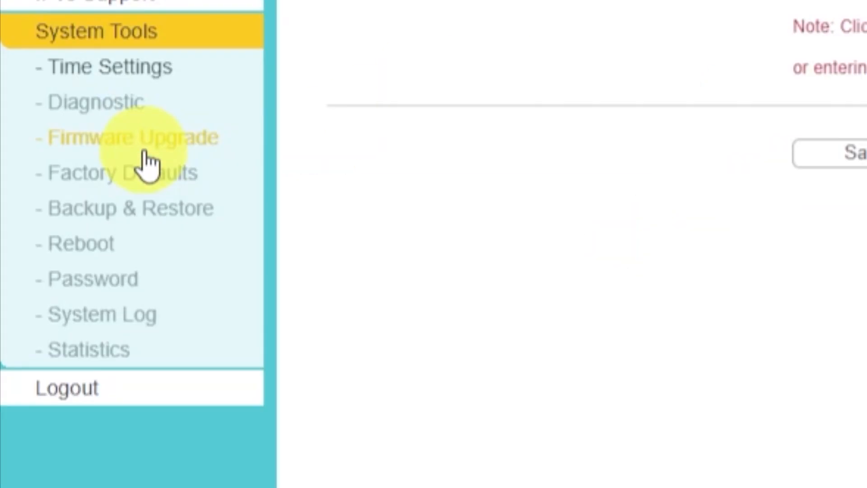
click(90, 247)
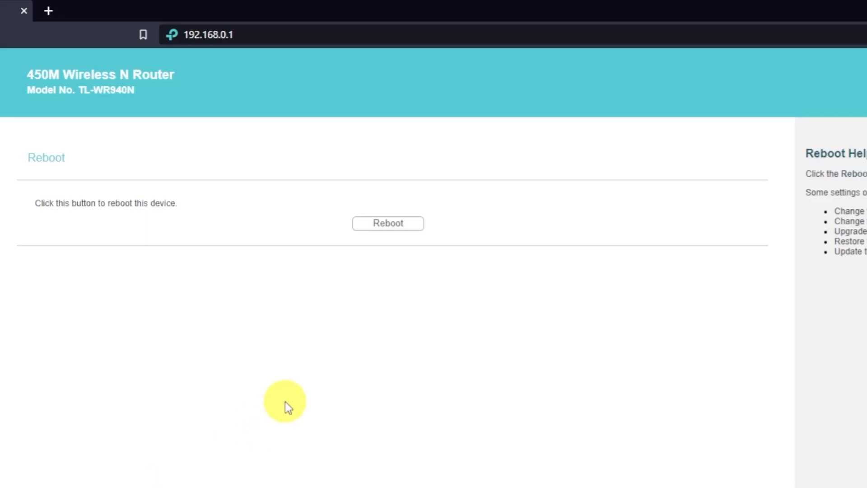
click(397, 226)
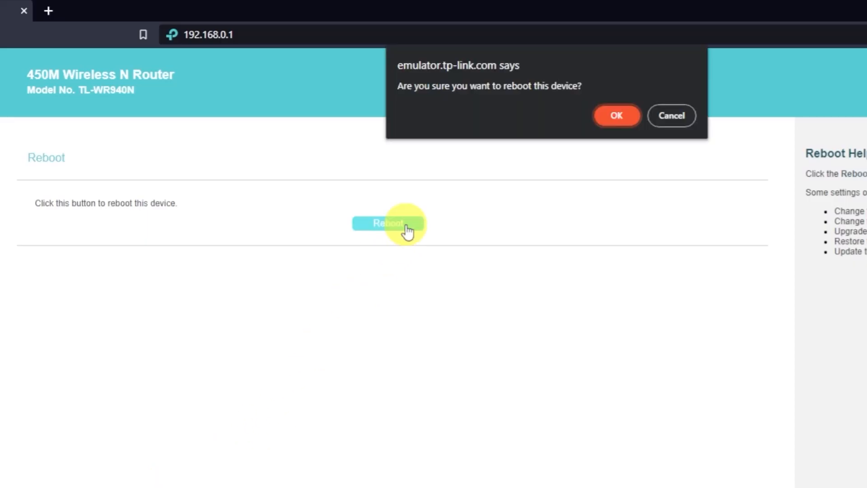
click(616, 119)
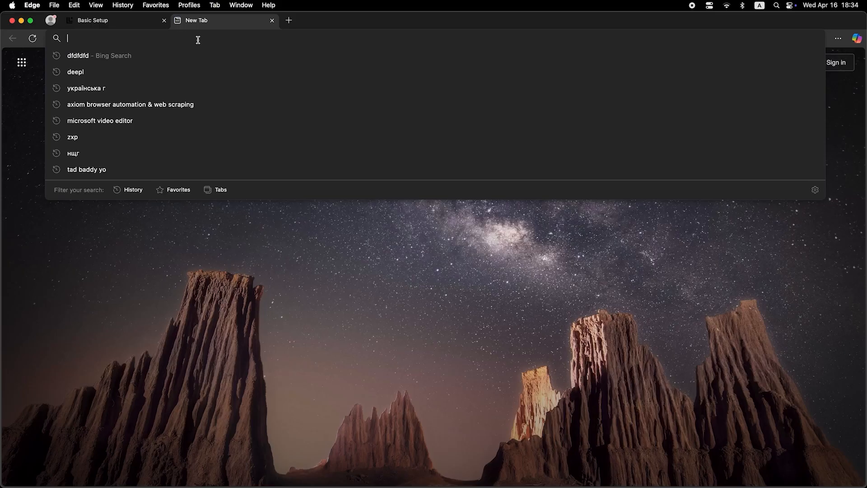
text(dfdfdfdf)
key(Return)
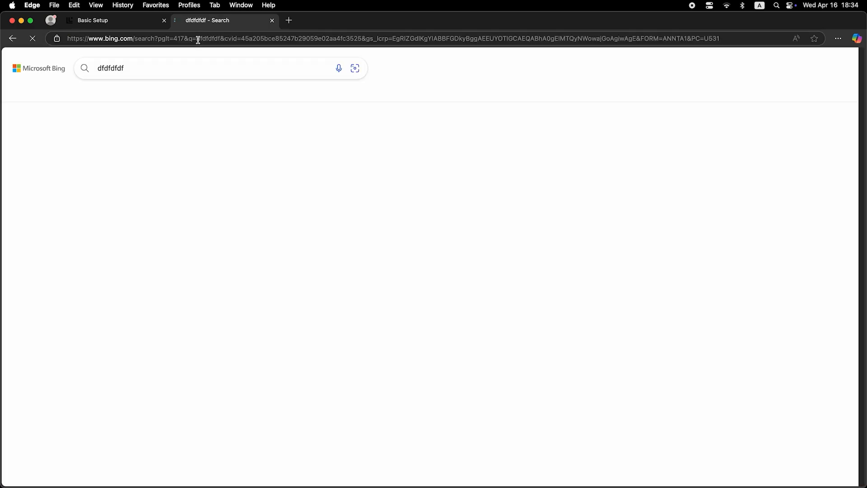